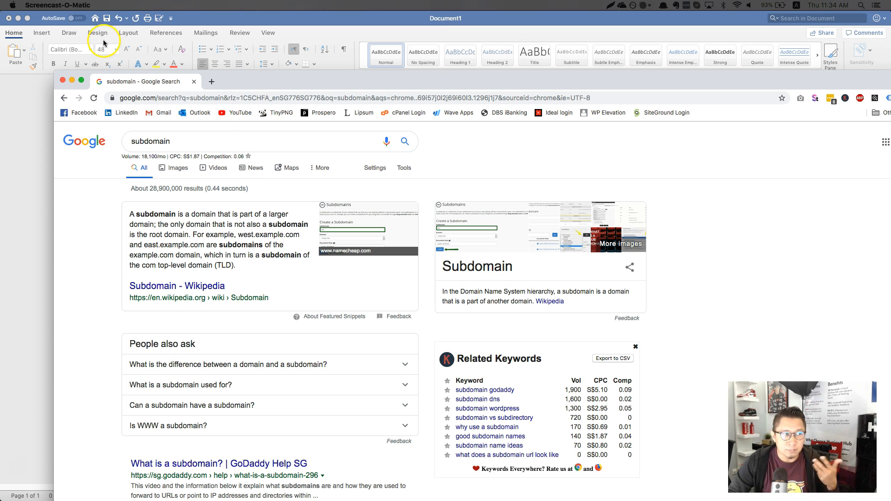
Step: Close the Chrome window with the 'subdomain' search results to reveal Word's Document1
click(63, 81)
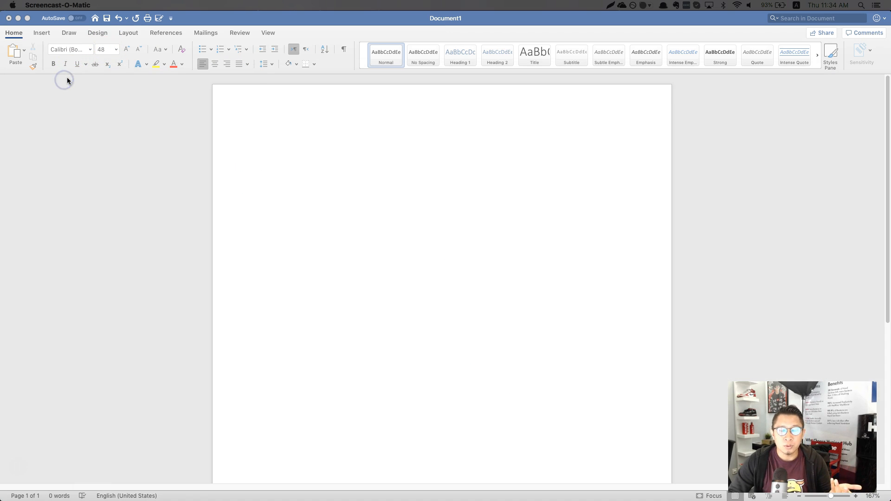
Step: Type 'Mywebdesignbiz.com' and, on the next line, 'Shop.mywebdesignbiz.com' in Document1, fixing typos
click(491, 20)
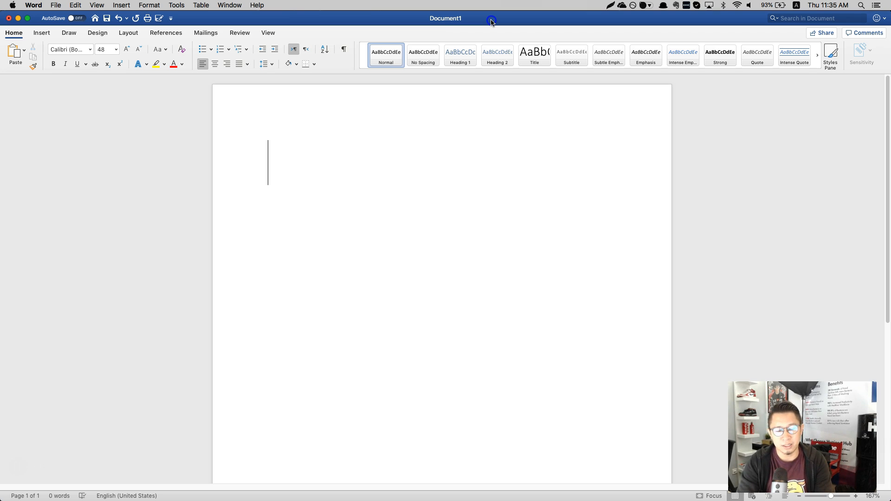
text(myweb)
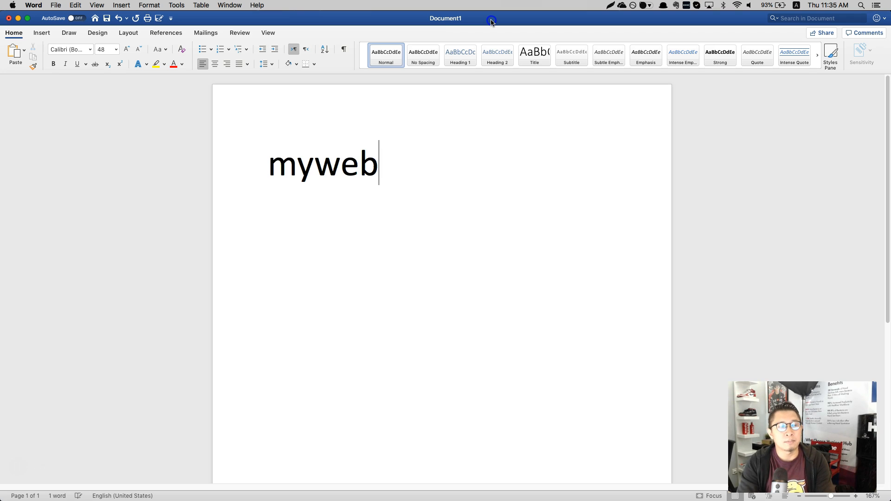
text(designbi)
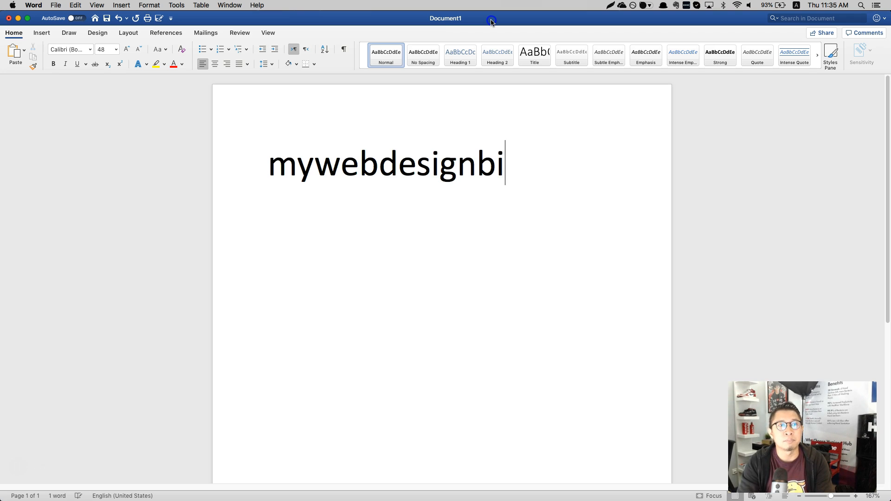
text(z.com)
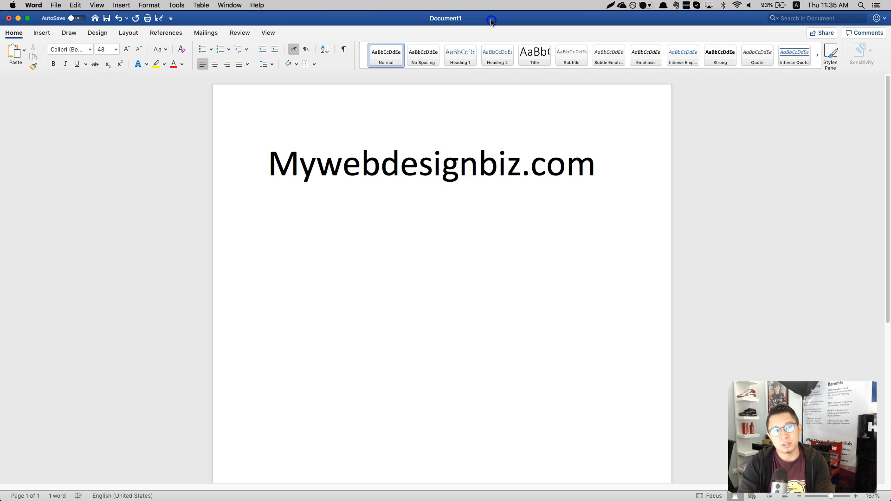
text(shop.my)
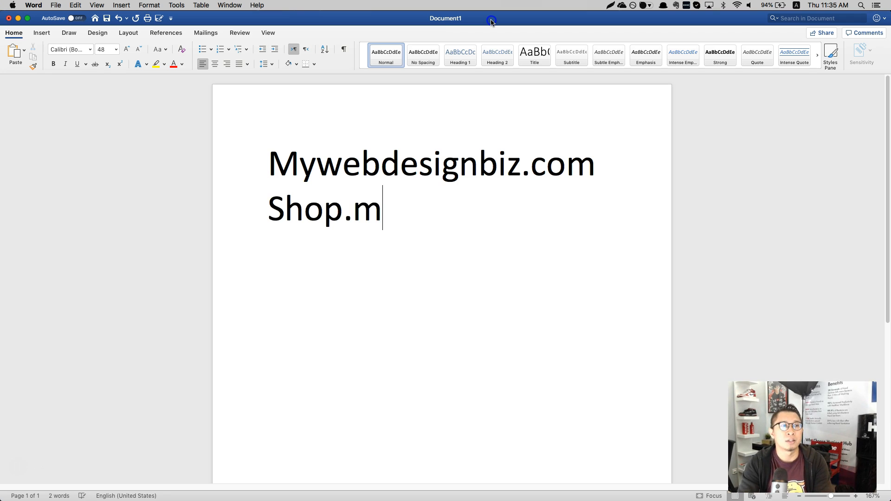
text(webdsig)
key(BackSpace)
key(BackSpace)
key(BackSpace)
text(esin)
key(BackSpace)
text(gn.)
key(BackSpace)
text(bix)
key(BackSpace)
Step: Finish the Shop line and set all the domain text to 36 pt
text(z.com)
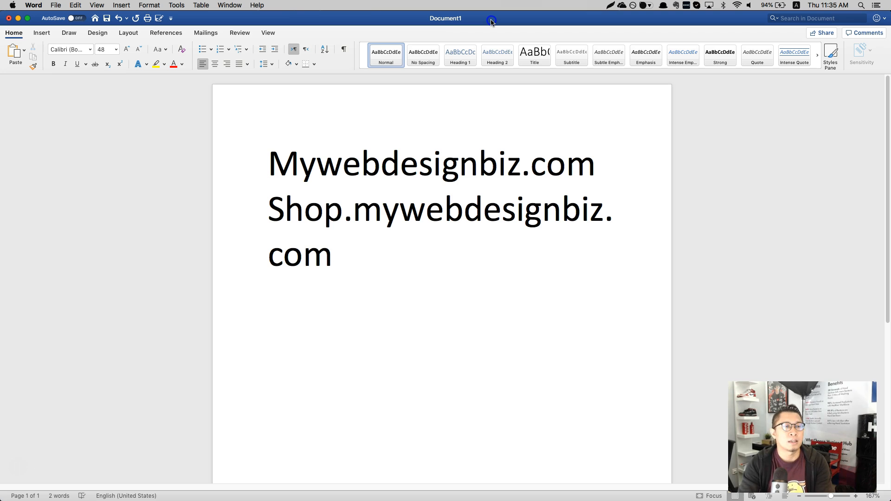
key(super+a)
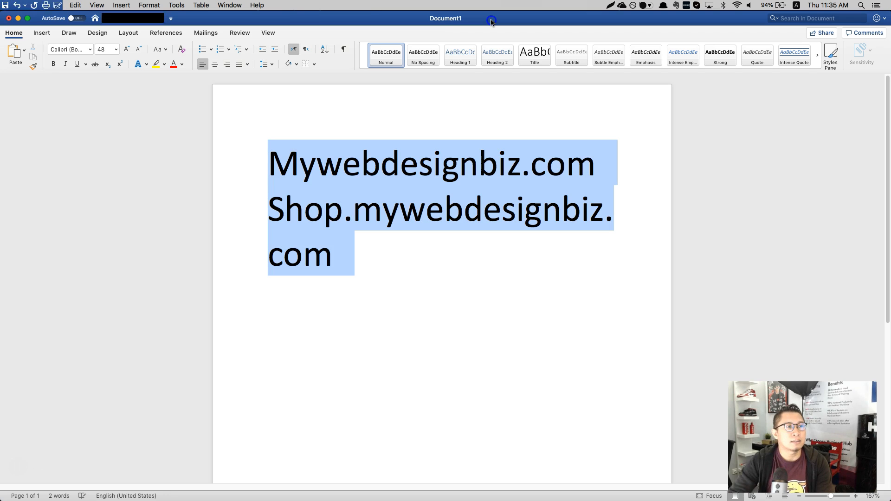
click(119, 55)
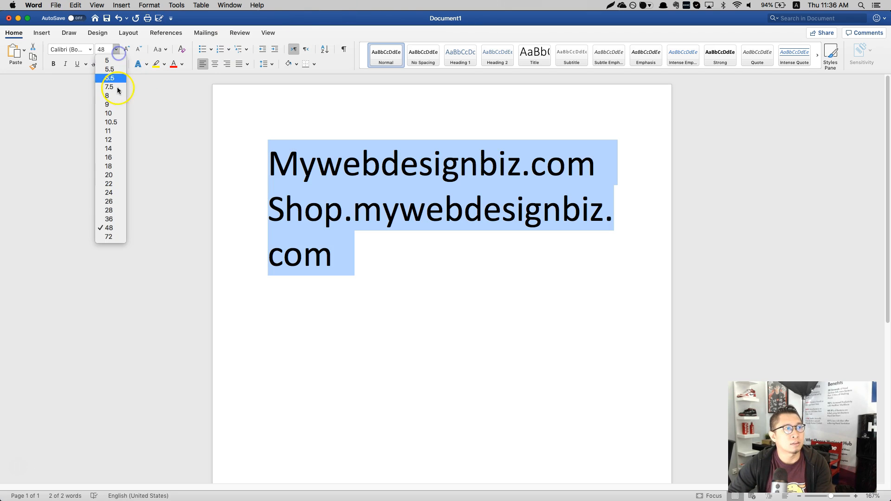
click(120, 215)
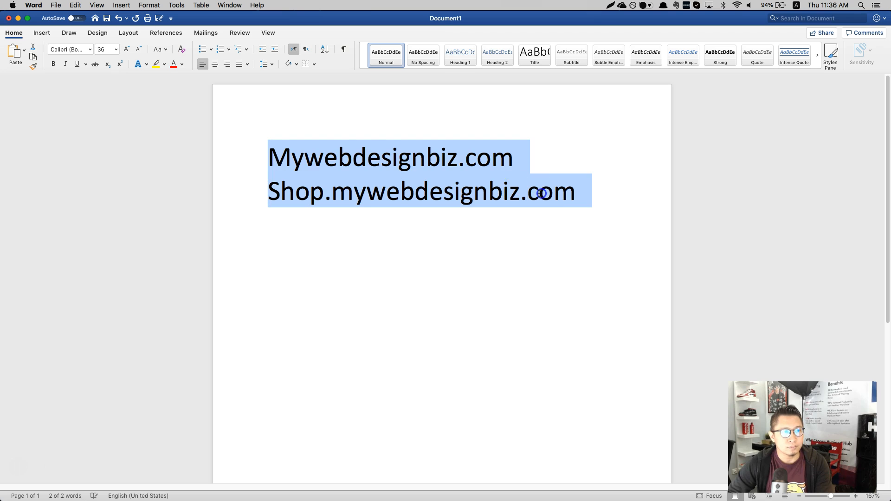
Step: Add 'Lander.mywebdesignbiz.com' as a third line, then switch over to Chrome
click(540, 193)
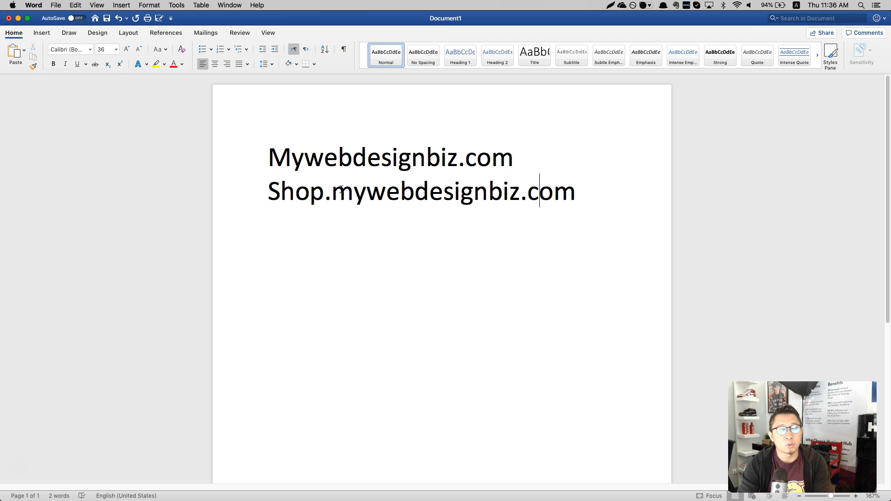
key(End)
key(Return)
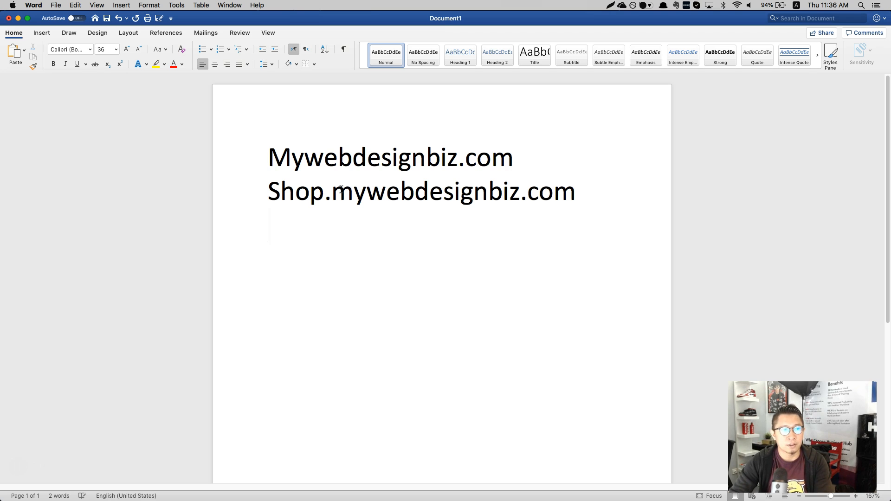
text(lander.muy)
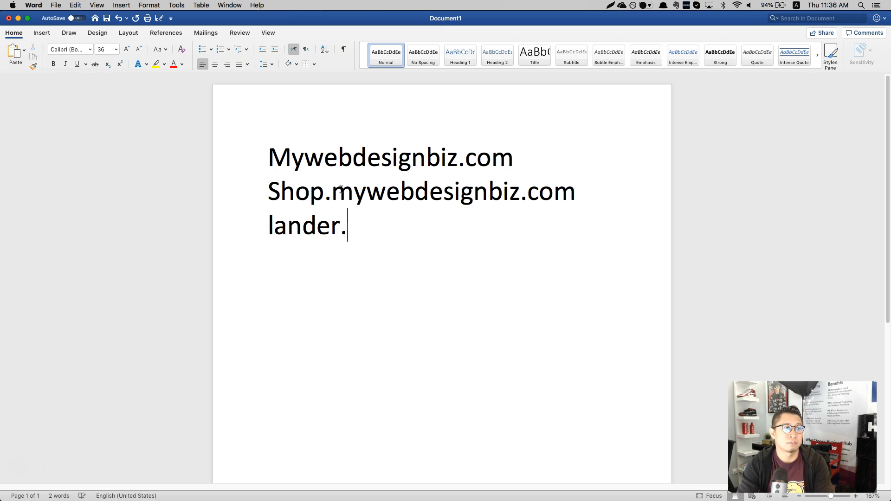
key(BackSpace)
key(BackSpace)
text(y)
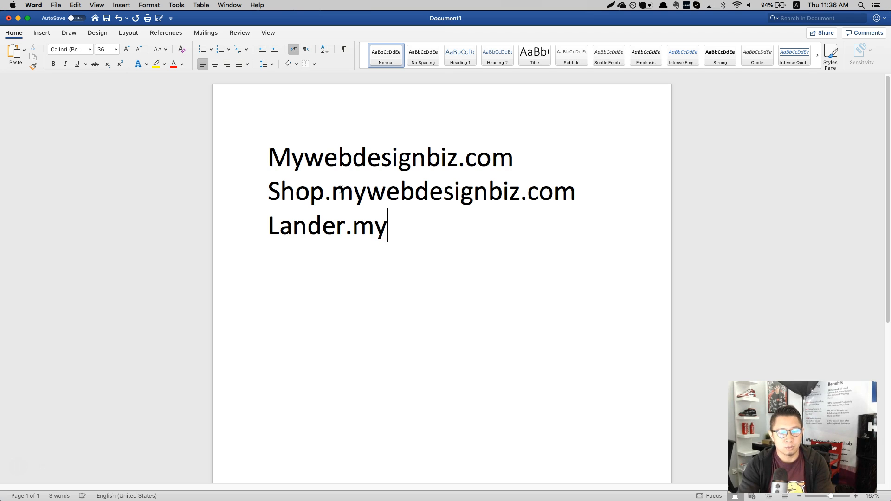
text(webdesignbiz.com)
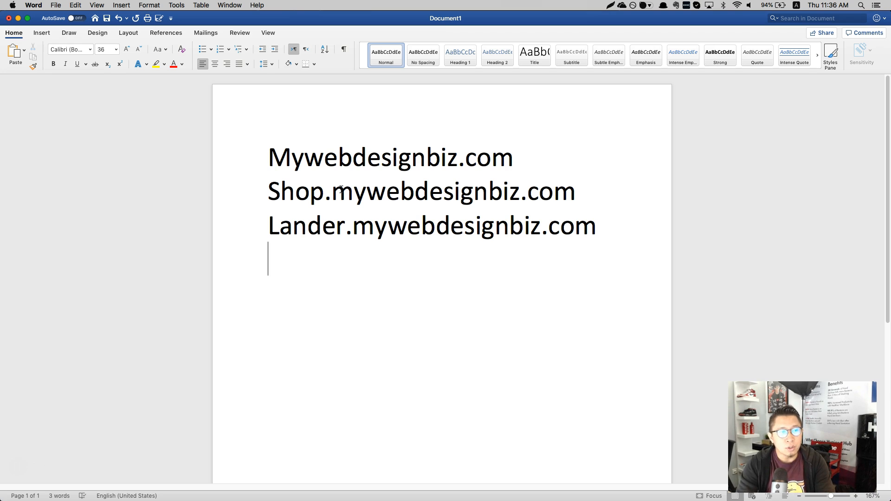
key(super+Tab)
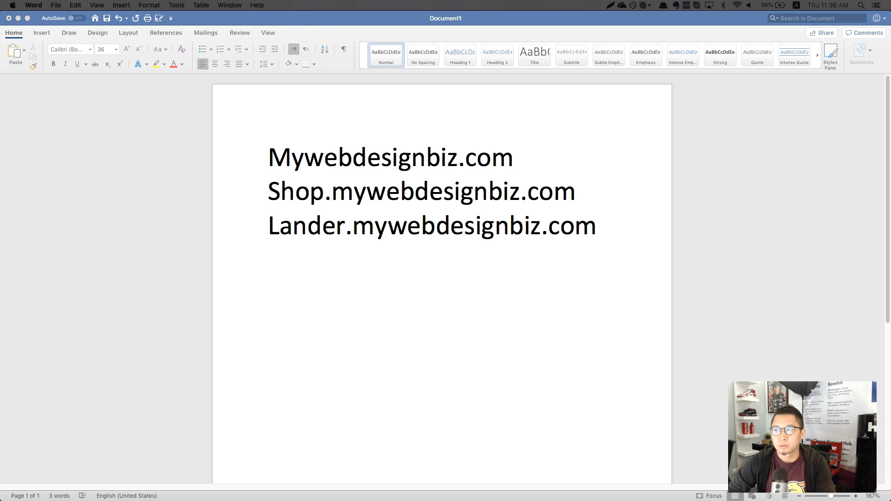
Step: Log in to SiteGround using the saved RoqueLeads SiteGround Login from LastPass
key(super+Tab)
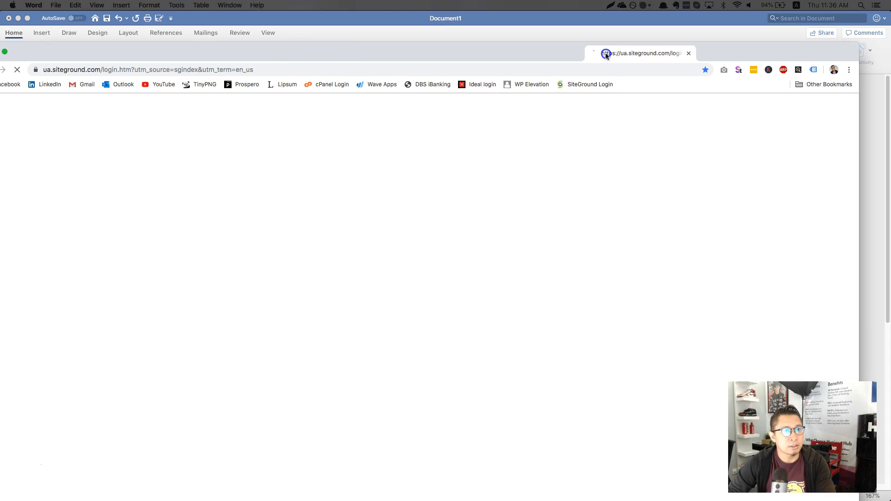
click(623, 53)
click(515, 176)
scroll(452, 292, down, 5)
scroll(450, 292, down, 3)
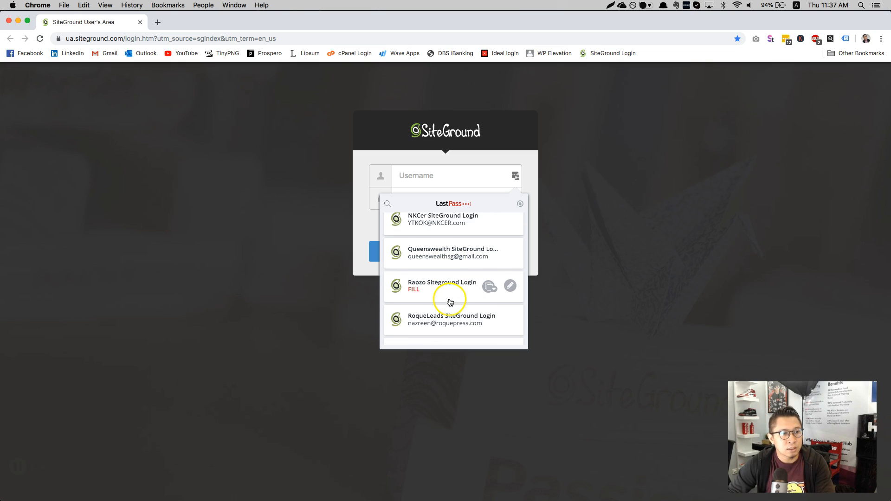
click(453, 299)
click(464, 251)
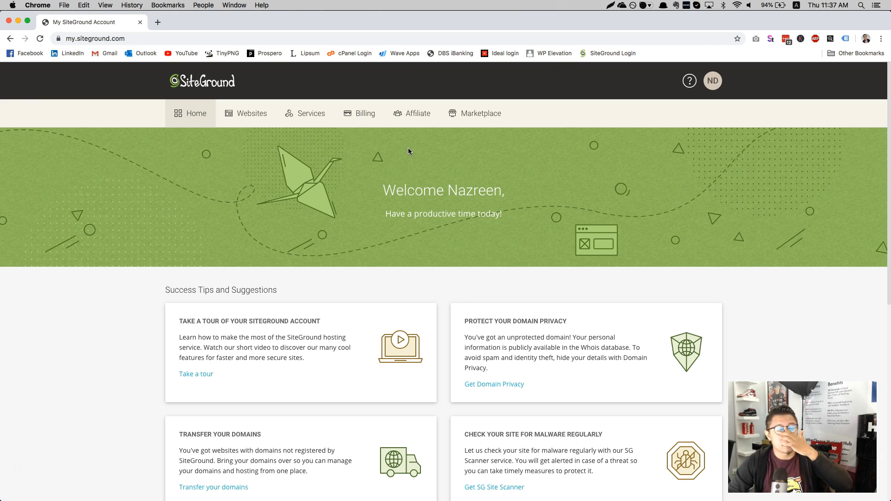
Step: Open the Websites list and launch Site Tools for roqueleads.com
click(239, 120)
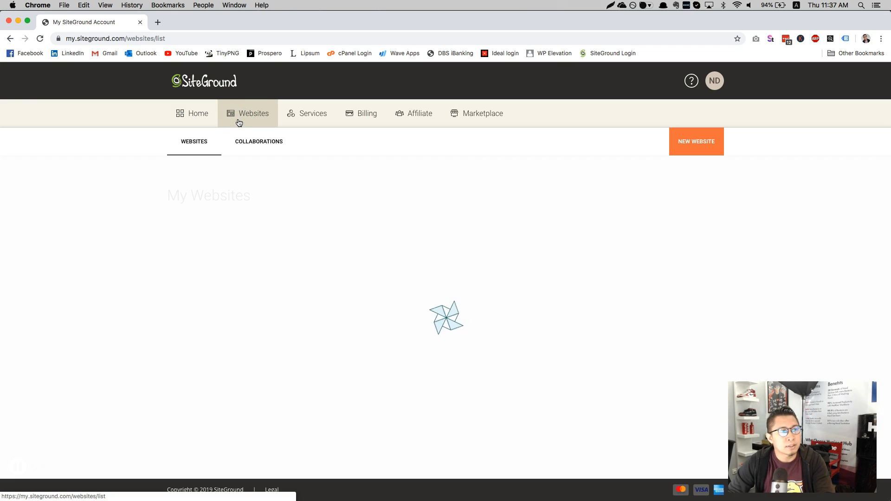
scroll(430, 210, down, 7)
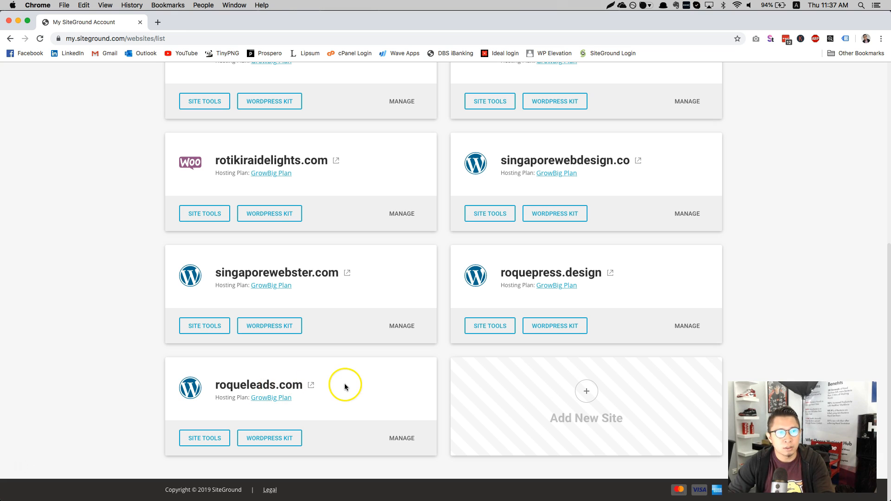
scroll(407, 377, up, 6)
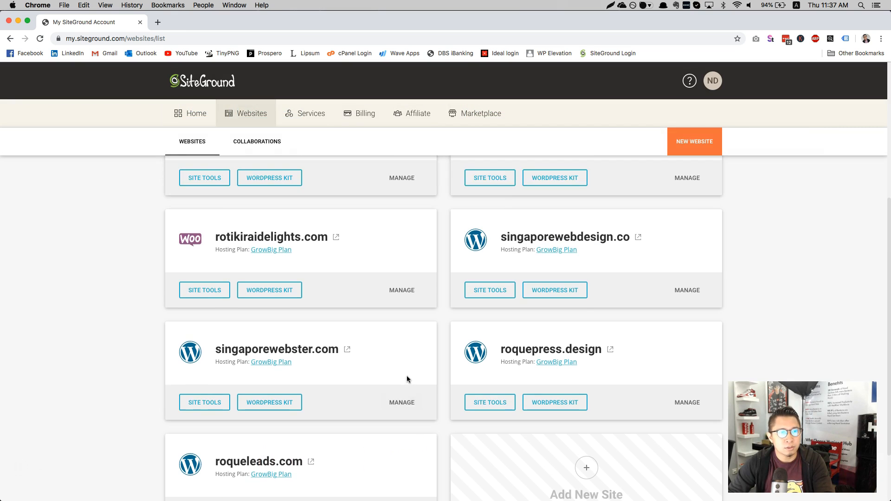
scroll(407, 375, down, 7)
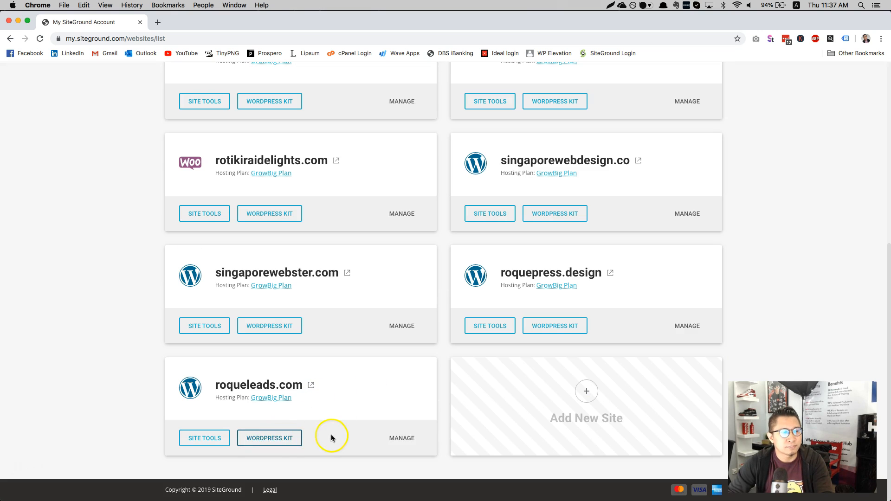
scroll(328, 404, up, 7)
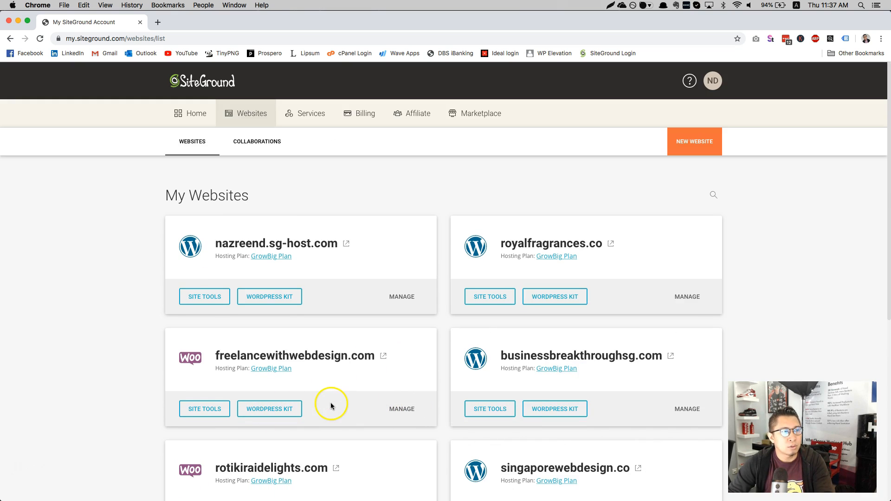
scroll(389, 278, down, 7)
scroll(375, 260, up, 7)
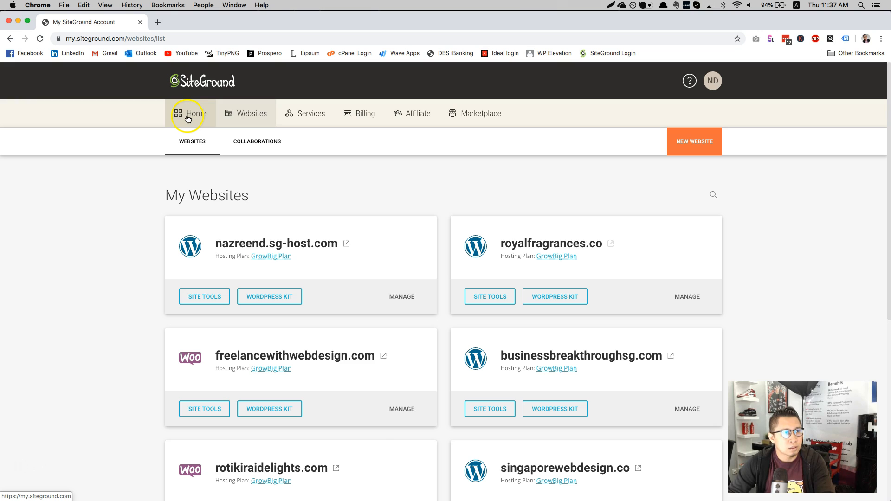
scroll(246, 297, down, 7)
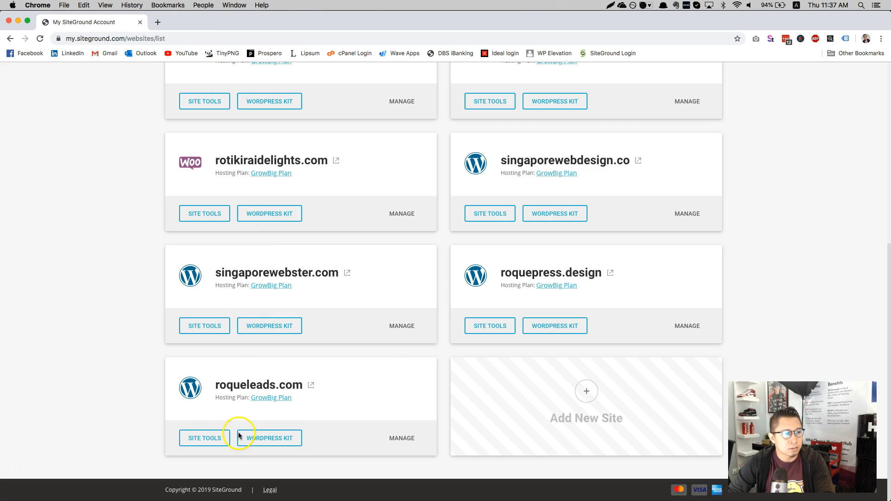
click(210, 443)
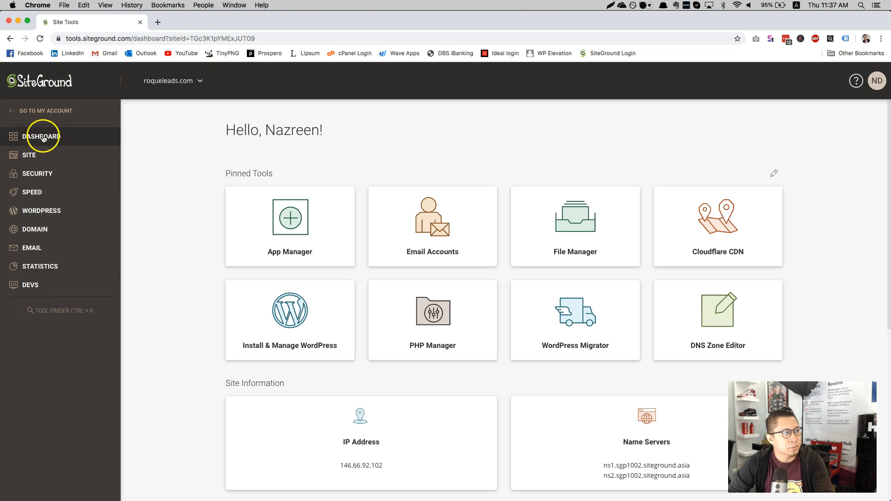
Step: Create the subdomain 'blog' under Domain > Subdomains, then return to the Subdomains list
click(53, 234)
click(54, 267)
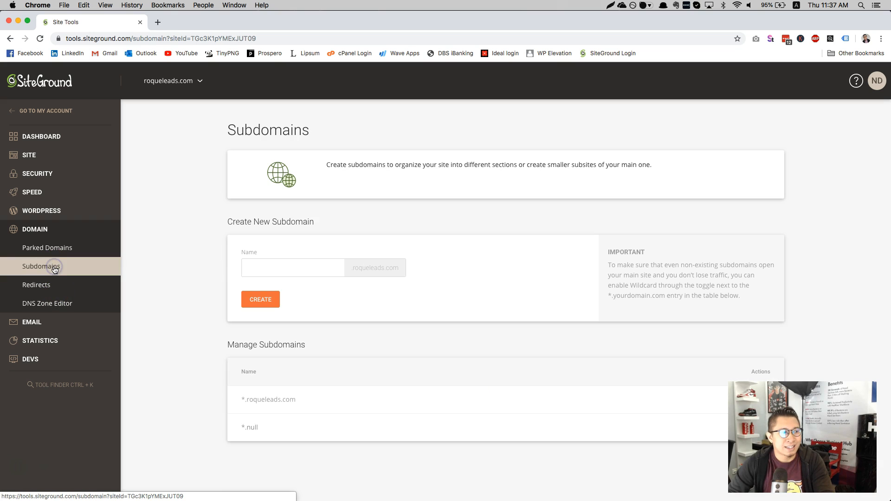
click(305, 265)
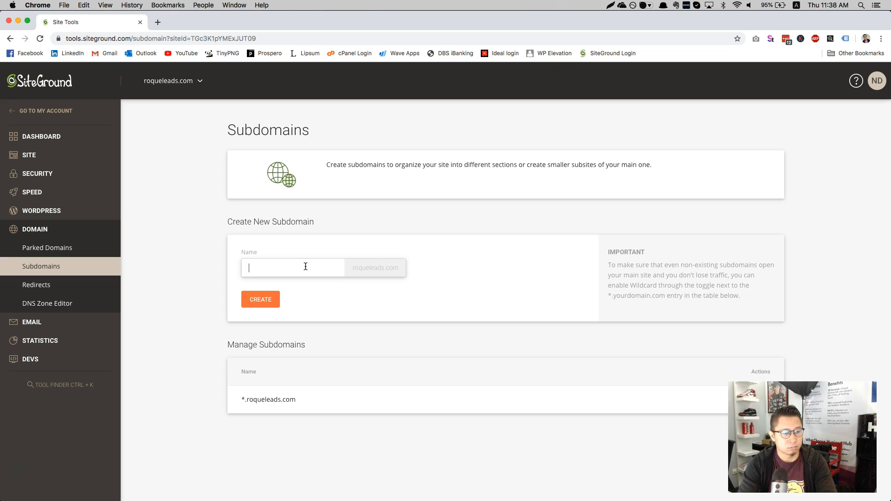
text(blog)
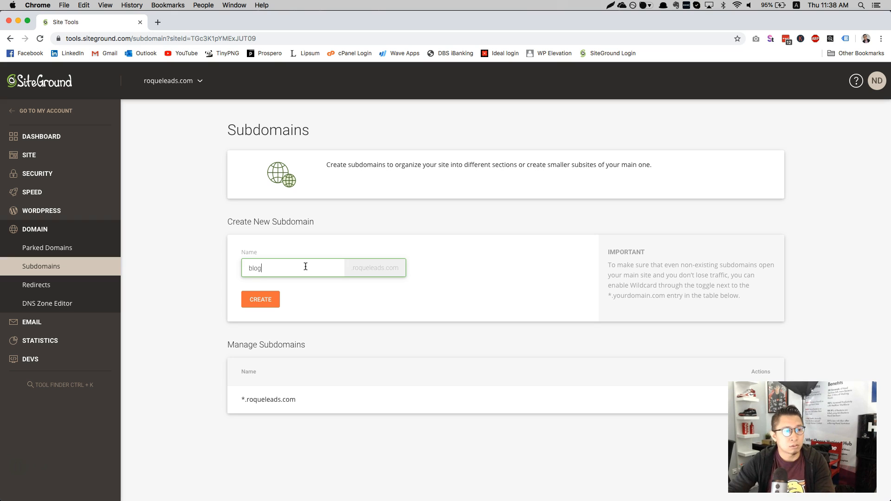
click(260, 301)
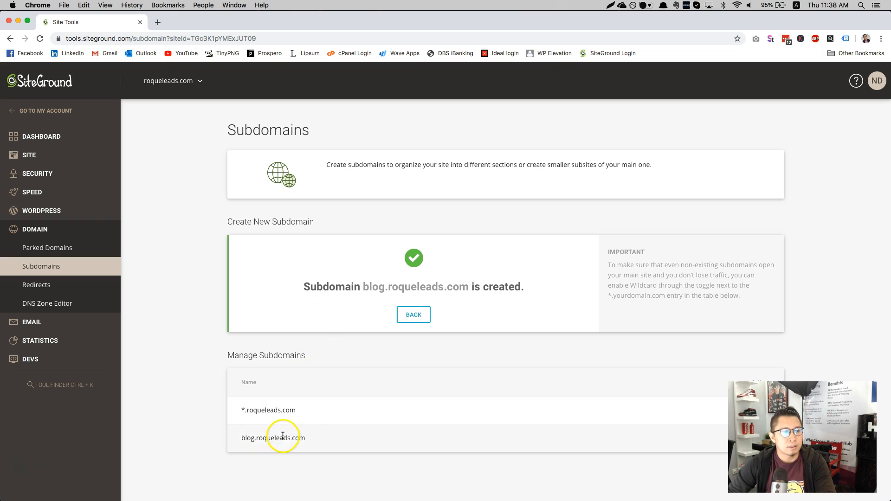
click(39, 120)
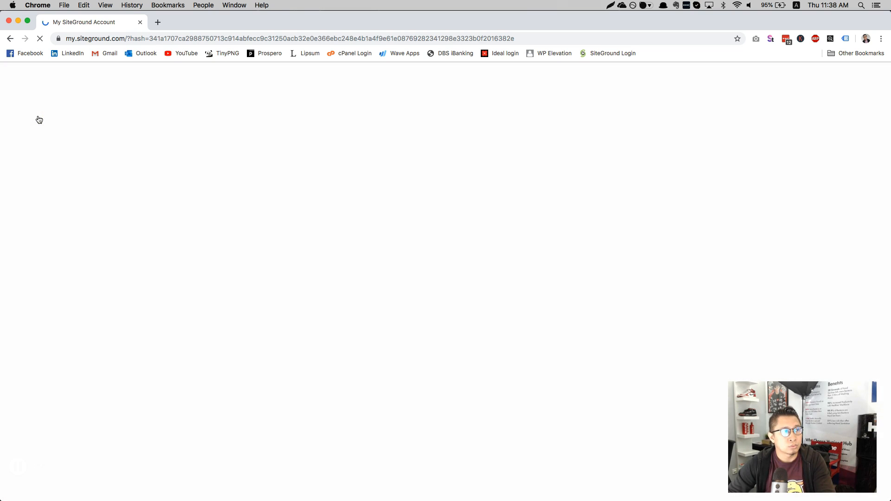
click(7, 41)
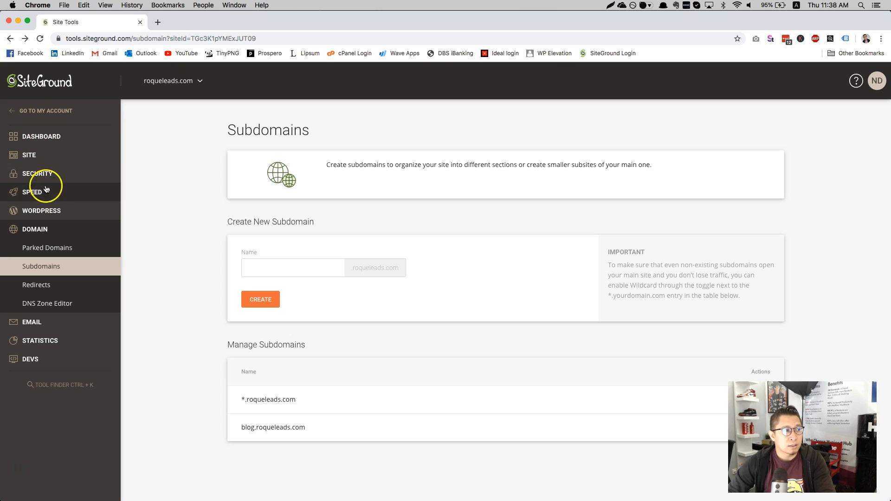
Step: Start a plain WordPress install on blog.roqueleads.com with the Starter plugin unchecked
click(55, 210)
click(59, 230)
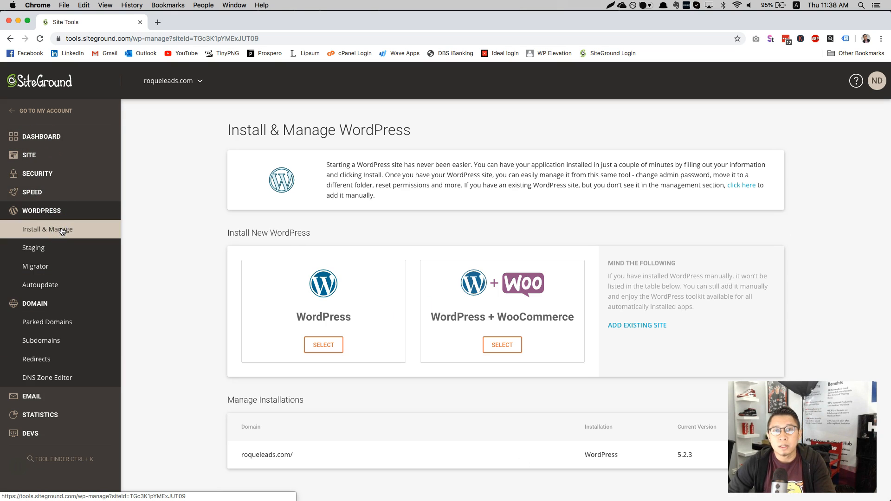
click(319, 347)
scroll(357, 356, down, 4)
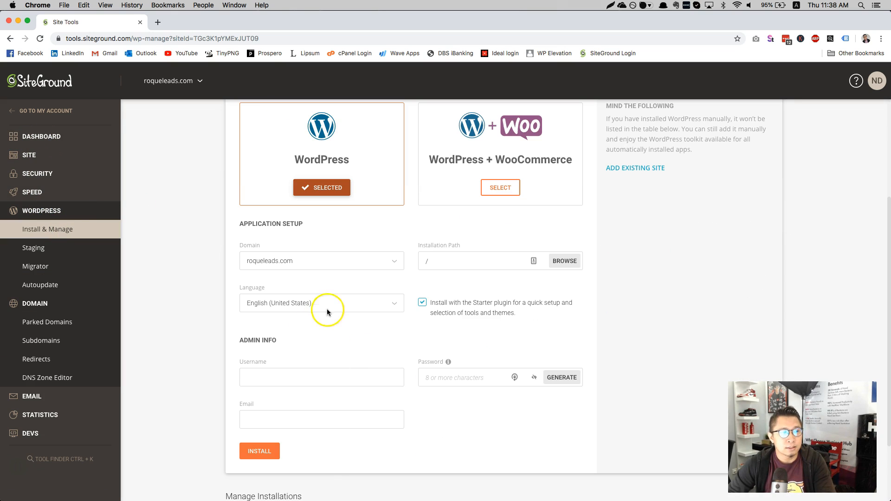
click(364, 263)
click(320, 298)
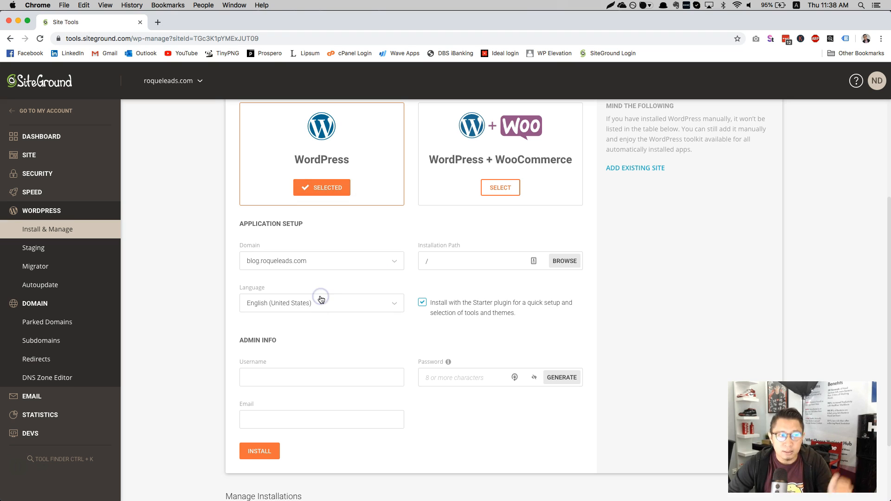
click(318, 262)
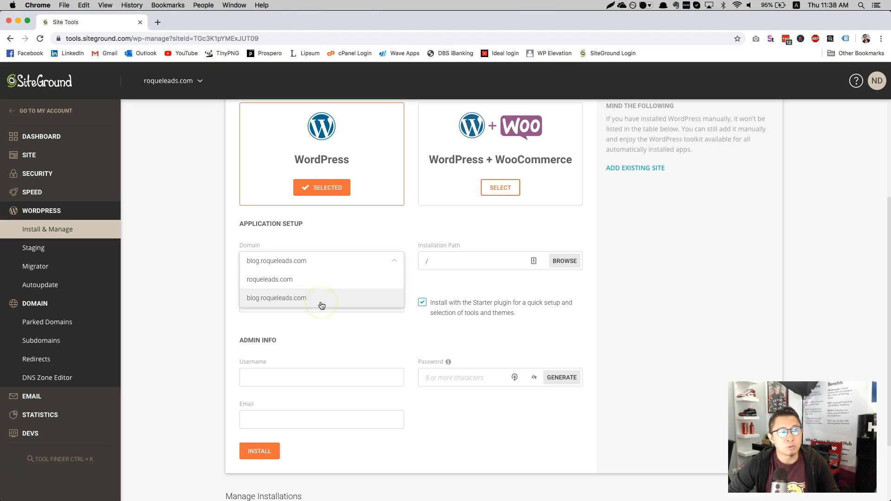
click(322, 302)
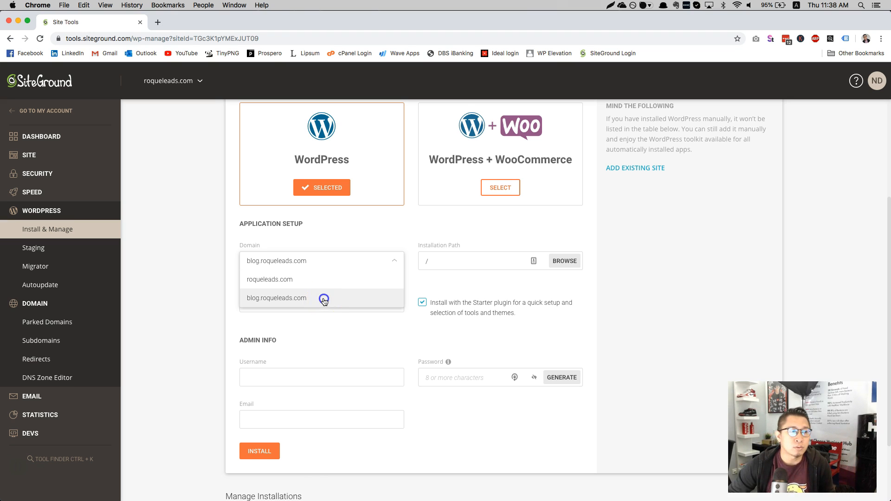
click(475, 306)
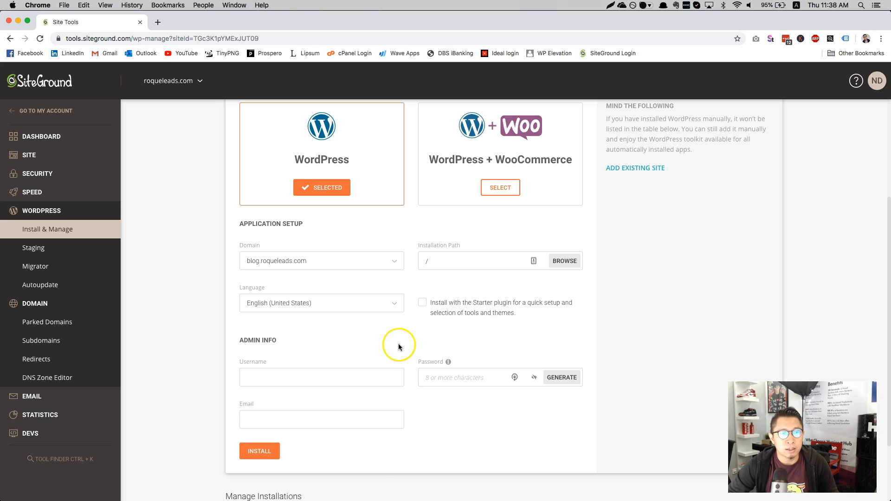
click(280, 377)
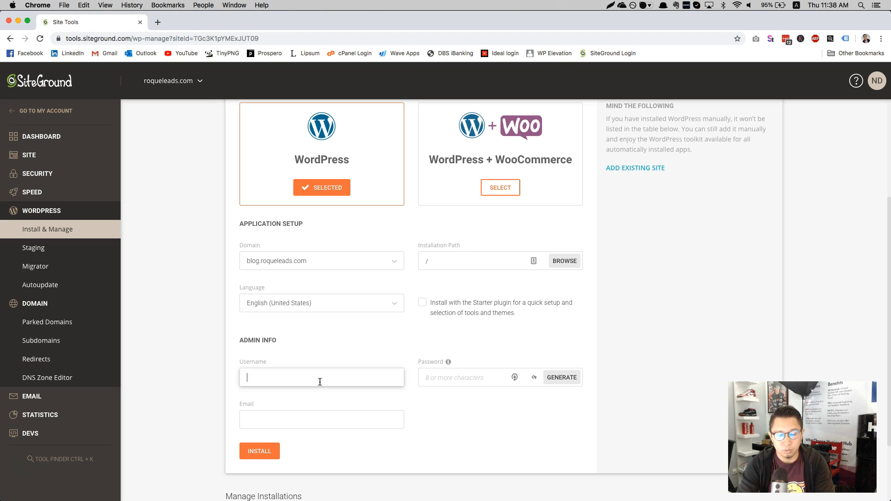
text(blog_admin)
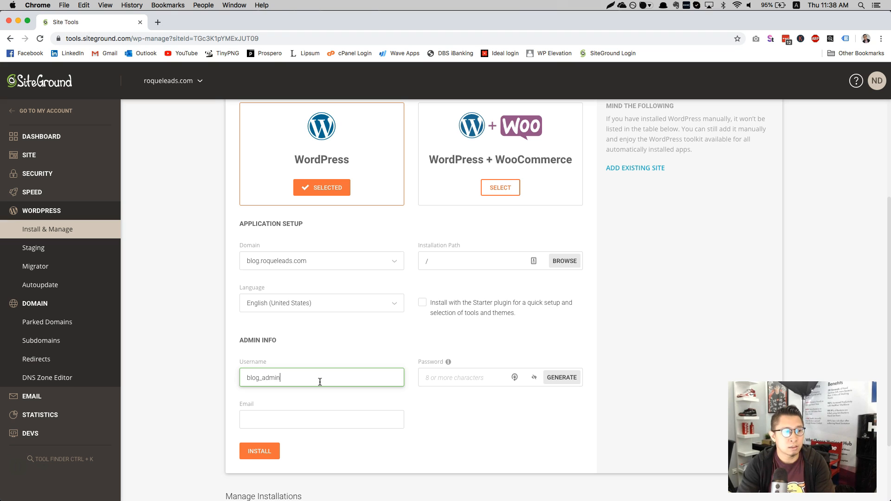
key(Tab)
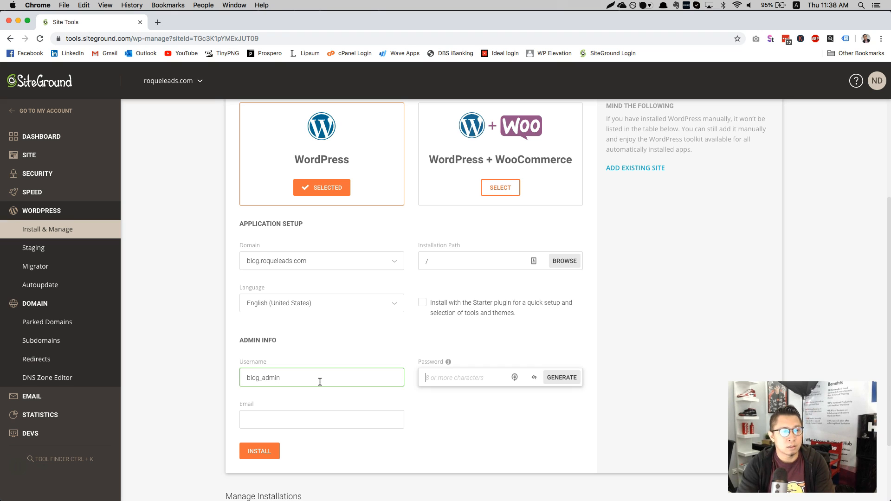
text(•••••••••••)
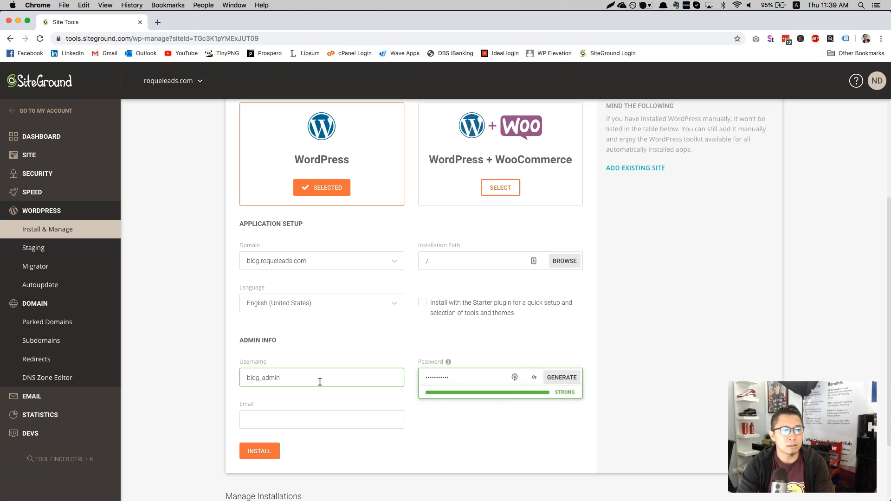
key(Tab)
key(Tab)
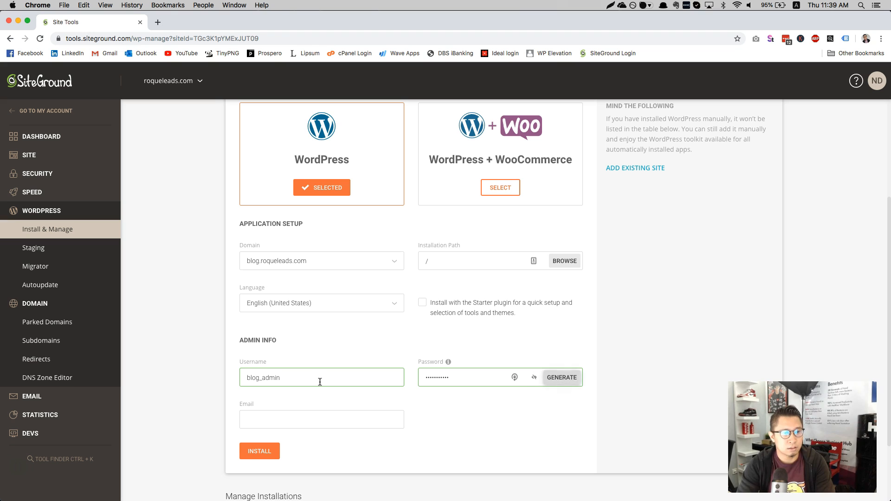
text(••••••)
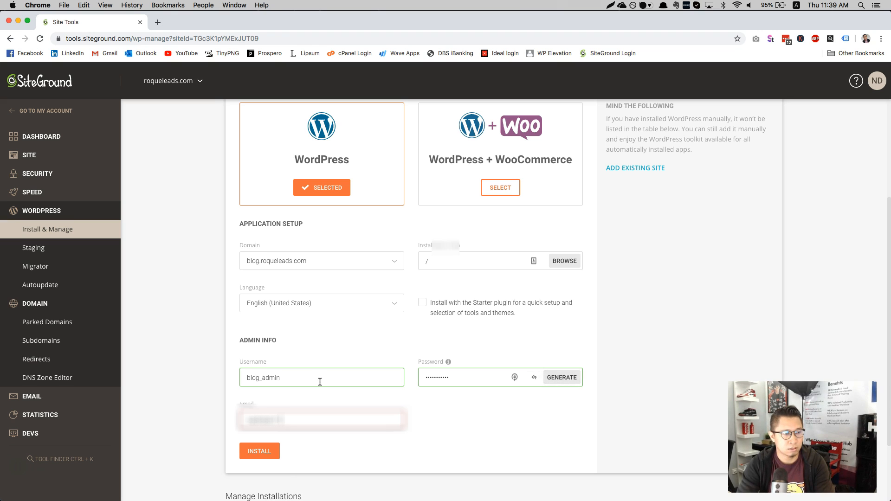
click(254, 423)
double_click(254, 422)
key(BackSpace)
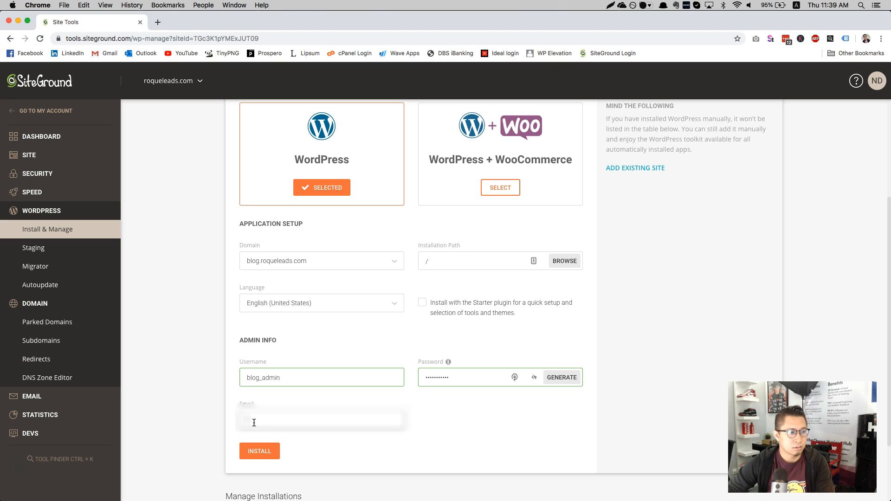
text(••••••••)
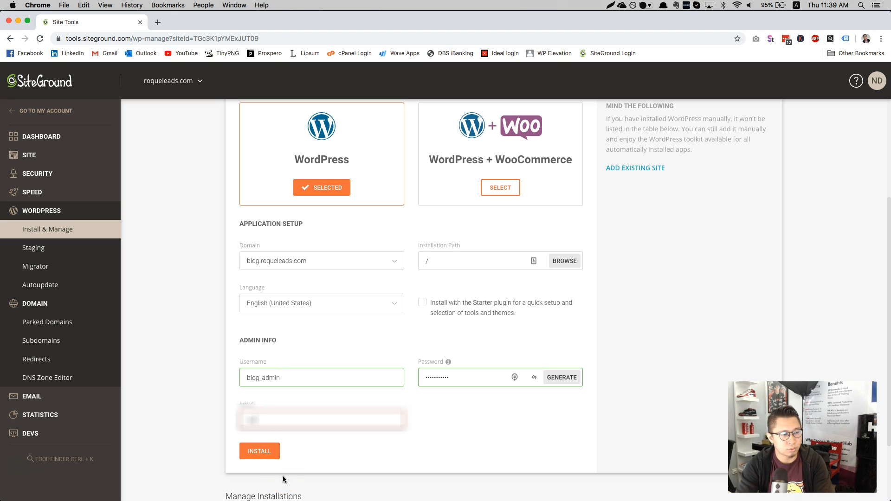
text(s.c)
key(BackSpace)
key(BackSpace)
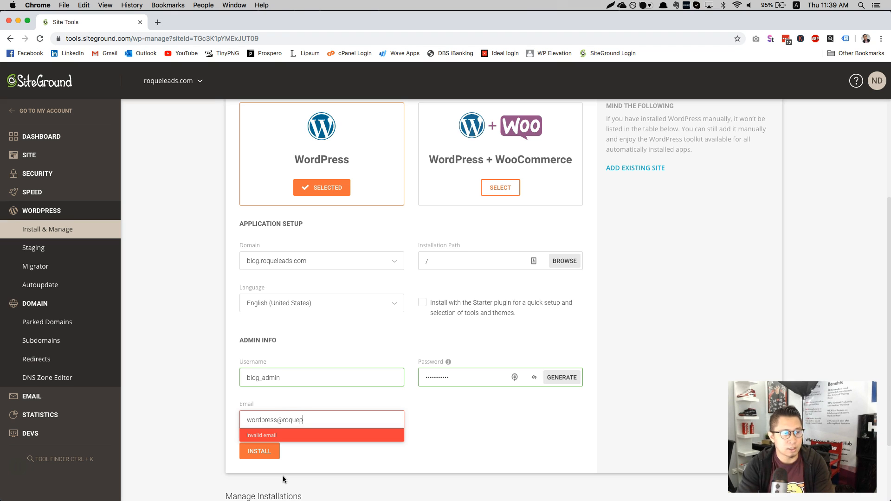
text(@roqueleads.com)
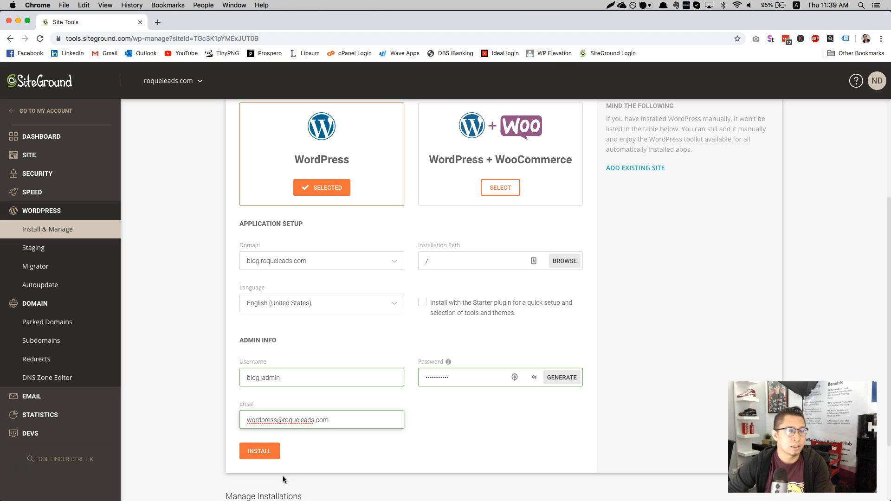
Step: Re-enter the admin password and launch the WordPress installation
click(335, 456)
click(454, 378)
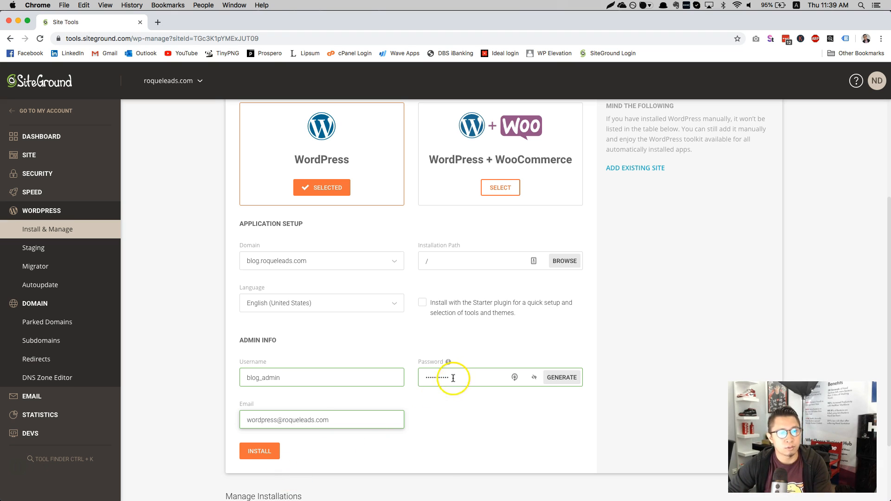
double_click(463, 378)
text(•••)
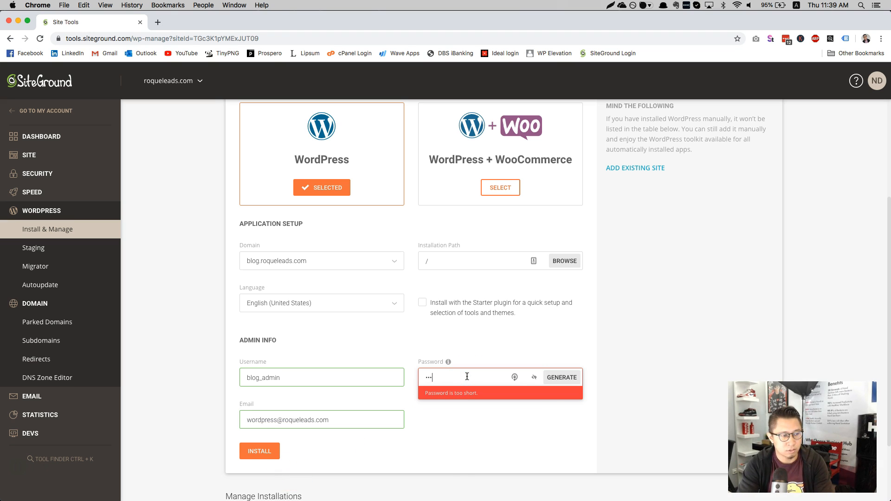
double_click(467, 376)
text(••••••••)
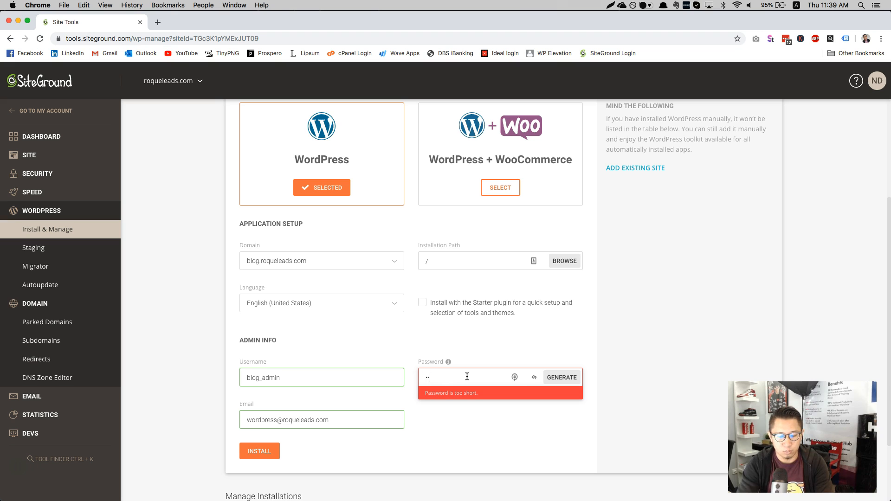
double_click(466, 377)
text(••••••)
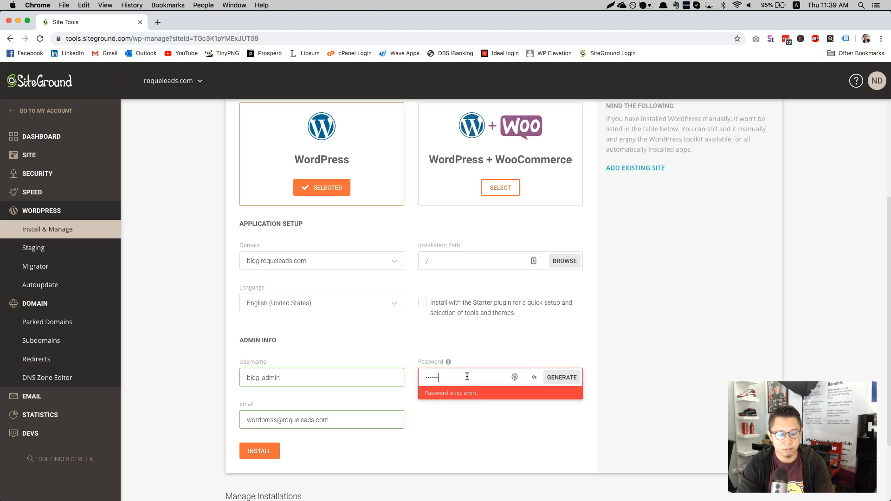
text(•••••)
click(272, 450)
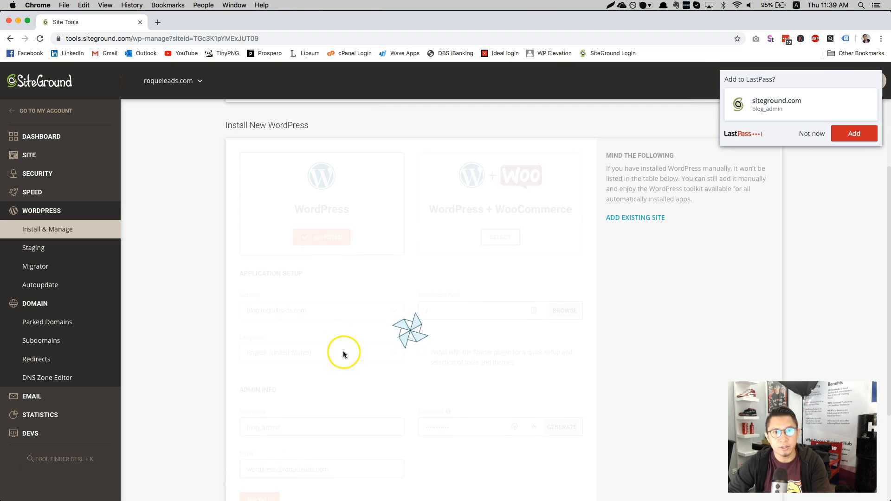
Step: Dismiss the LastPass save prompt and wait while WordPress installs
click(812, 133)
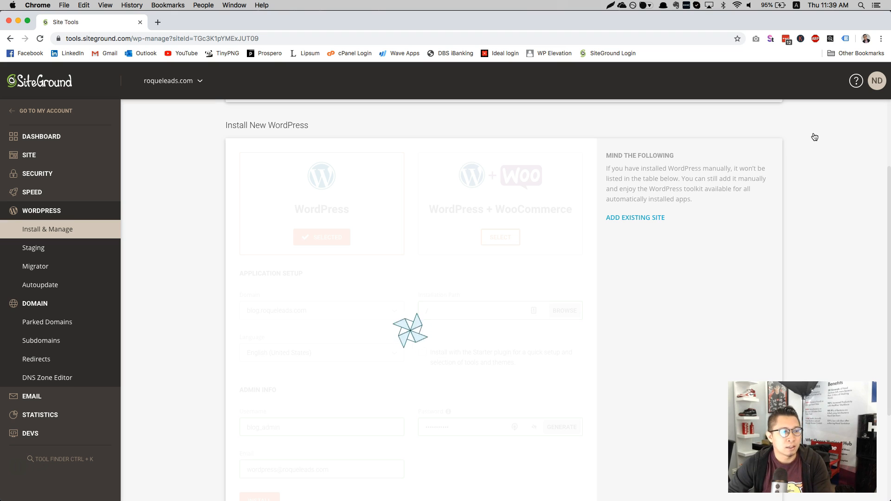
scroll(815, 137, down, 1)
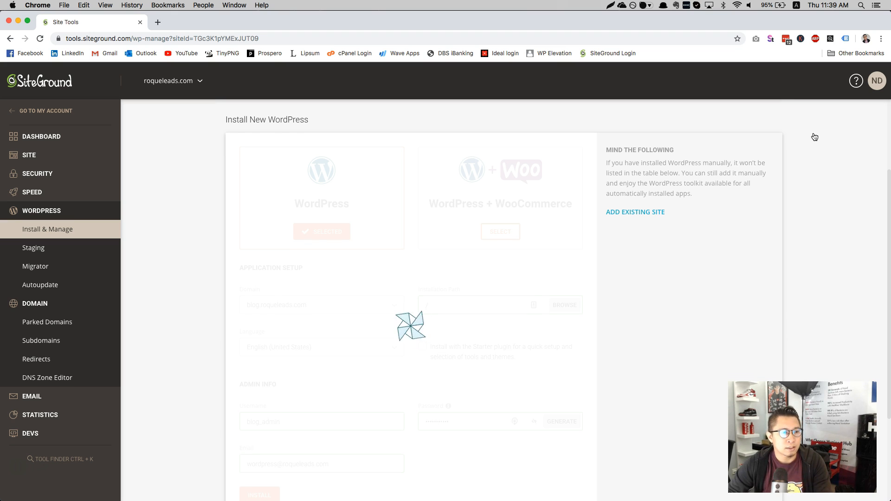
scroll(814, 137, down, 2)
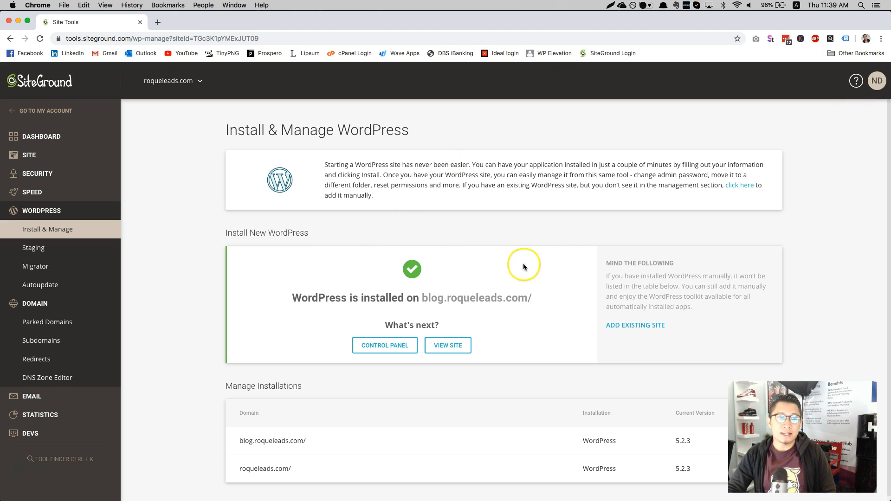
Step: View the live blog.roqueleads.com site with its 'Hello world!' post, then open its WordPress Dashboard
click(447, 346)
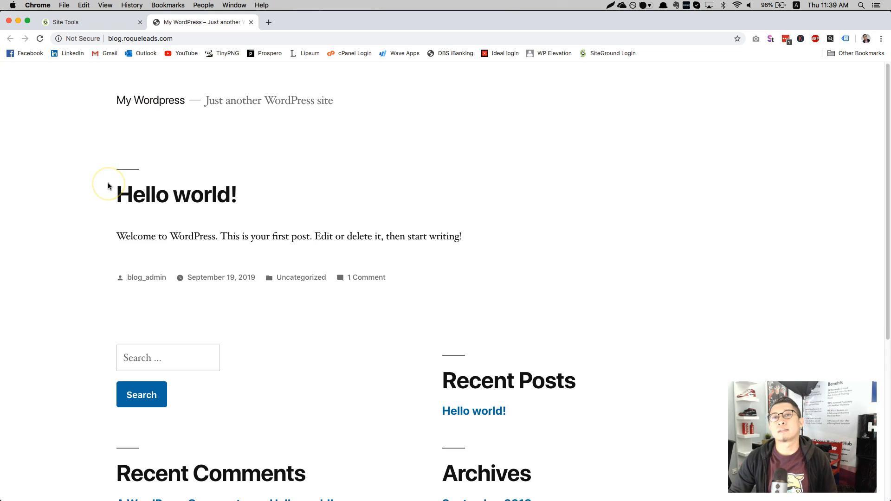
scroll(279, 160, down, 5)
scroll(265, 153, up, 5)
click(79, 21)
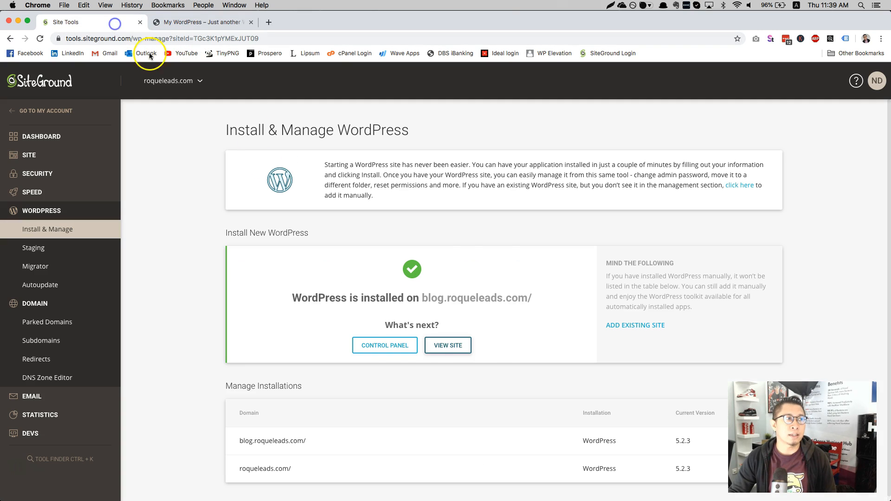
click(390, 349)
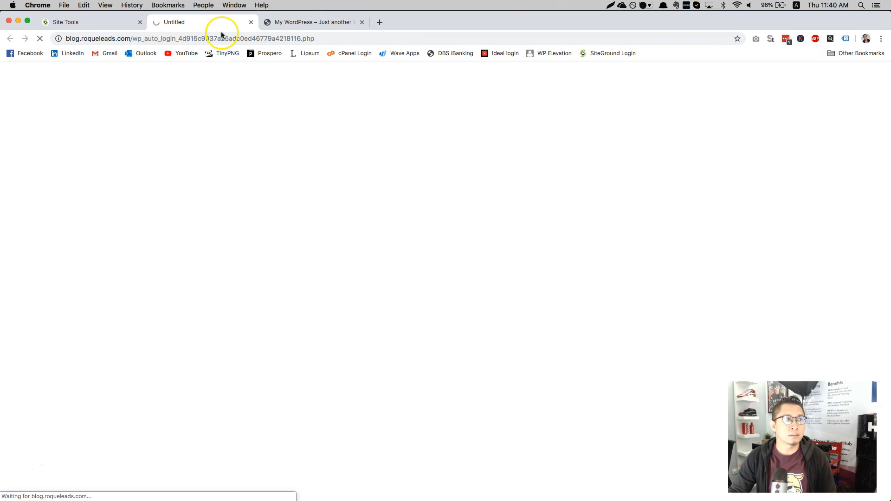